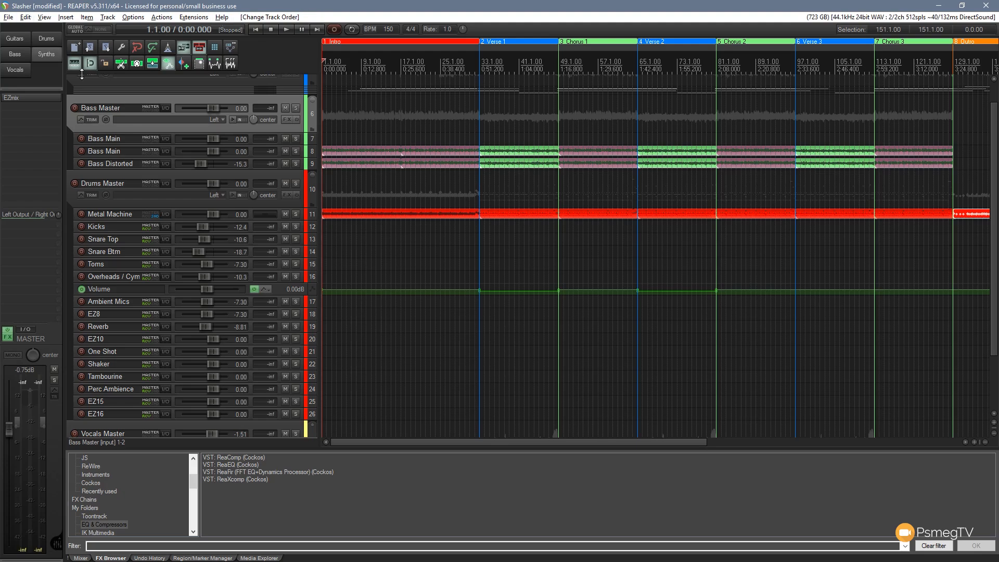
# Solo the Bass Master and Drums Master tracks and audition them from the song start.
pyautogui.click(294, 109)
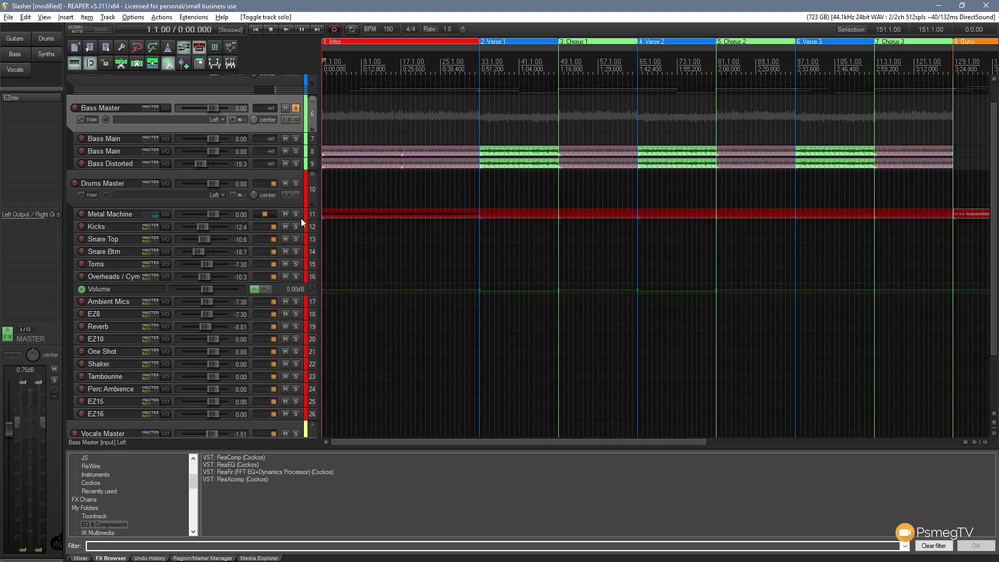
pyautogui.click(294, 184)
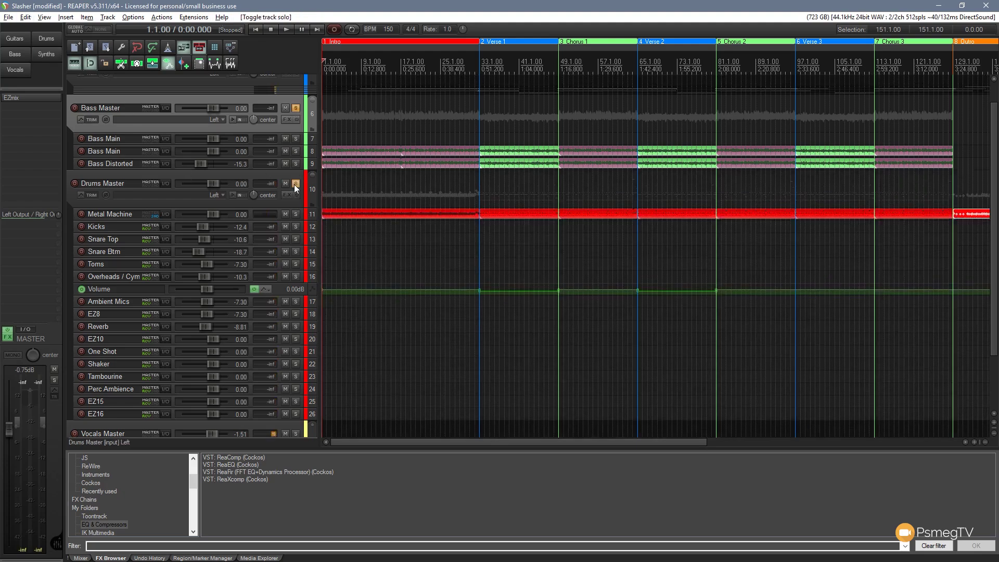
pyautogui.click(291, 29)
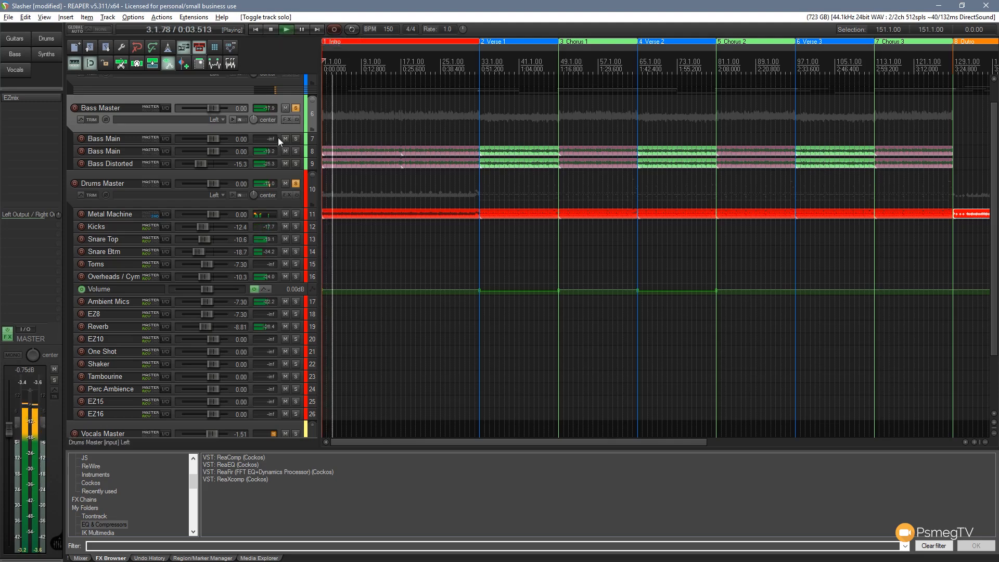
pyautogui.click(270, 29)
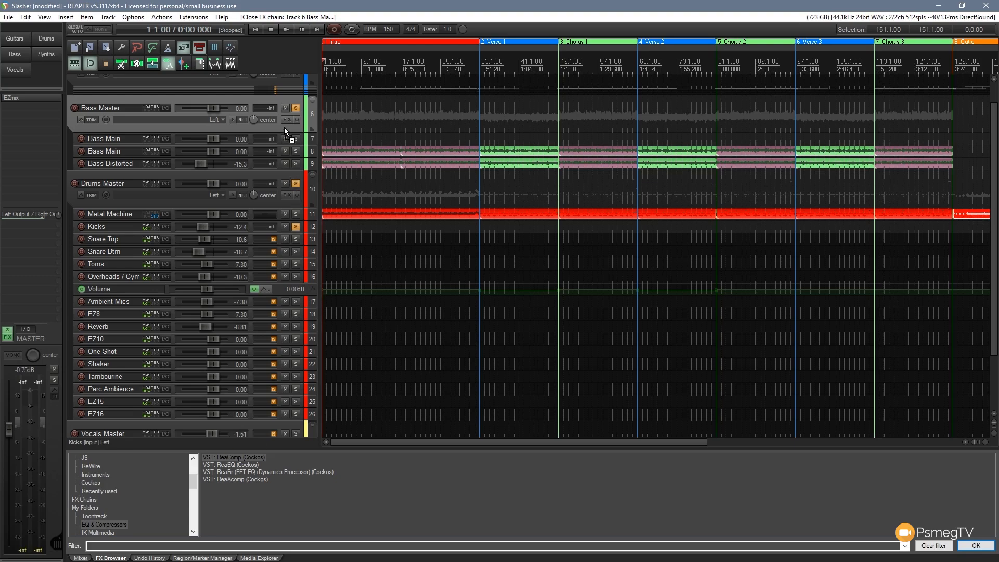
# Load VST: ReaComp on Bass Master and start routing the Kicks track toward it.
pyautogui.moveTo(284, 127); pyautogui.dragTo(285, 127)
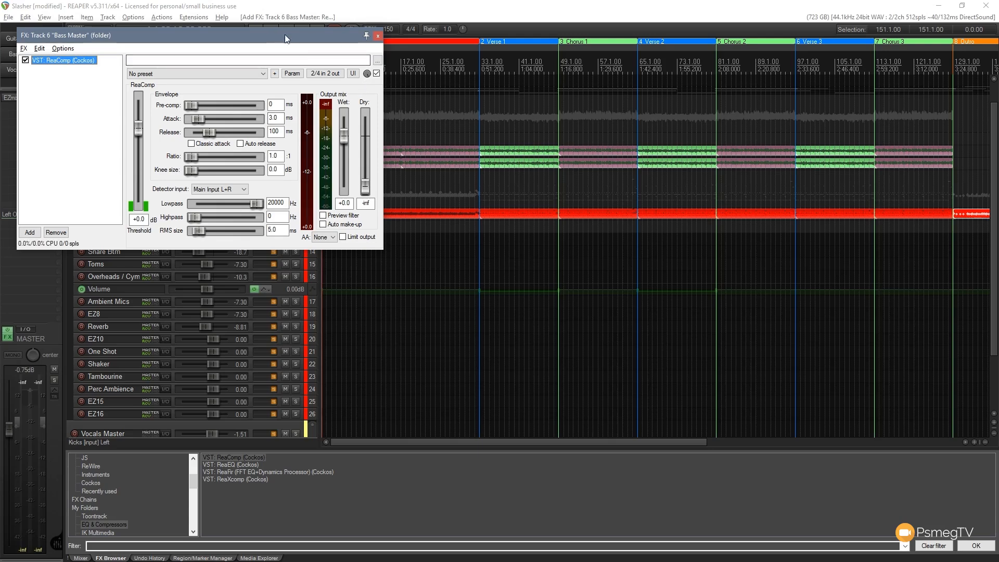
pyautogui.moveTo(274, 35); pyautogui.dragTo(706, 91)
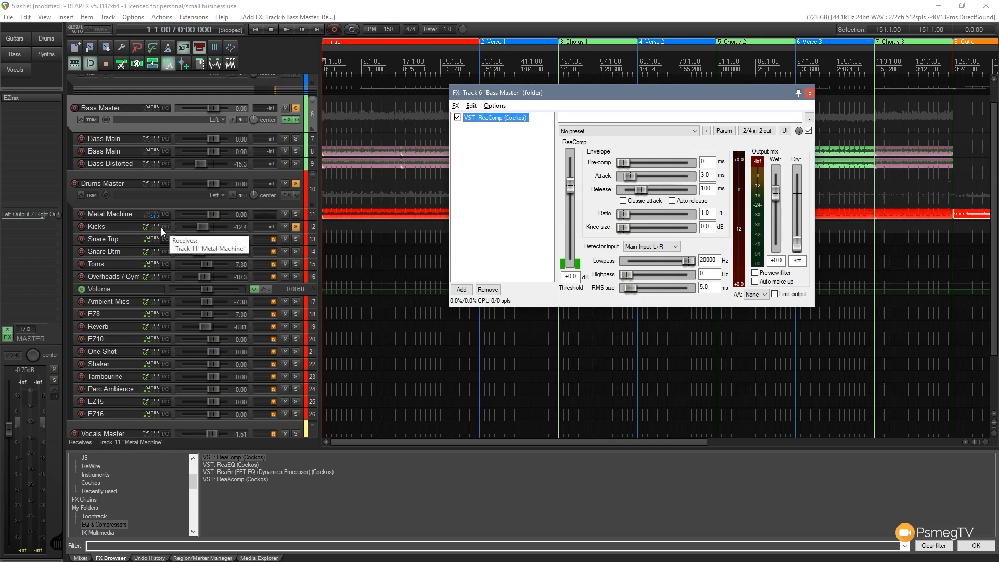
pyautogui.moveTo(165, 227)
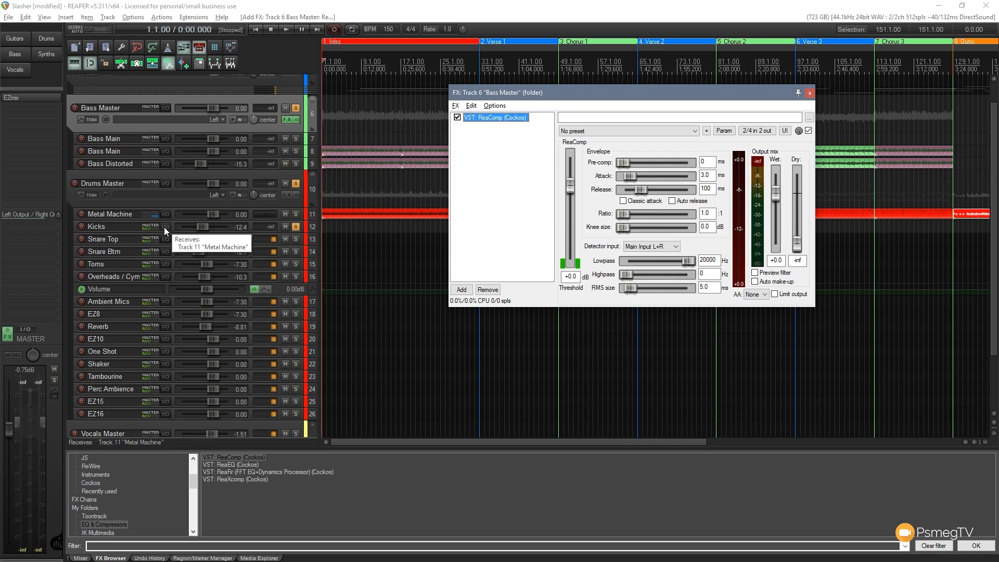
pyautogui.moveTo(163, 227)
pyautogui.mouseDown()
pyautogui.moveTo(184, 129)
pyautogui.moveTo(172, 124)
pyautogui.mouseUp()
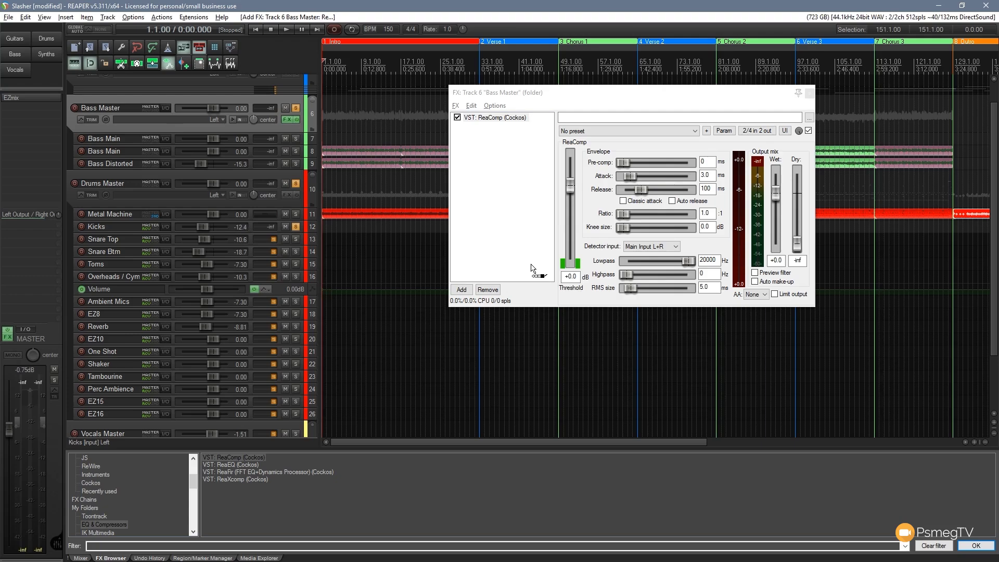
# Create a send from Kicks to Bass Master, then delete it again.
pyautogui.moveTo(533, 270); pyautogui.dragTo(532, 267)
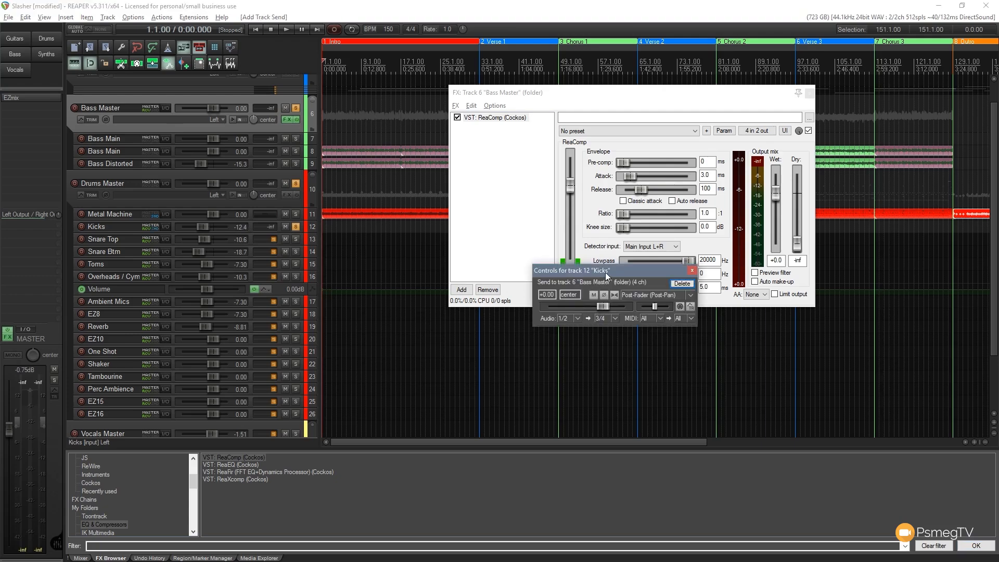
pyautogui.moveTo(605, 273); pyautogui.dragTo(406, 125)
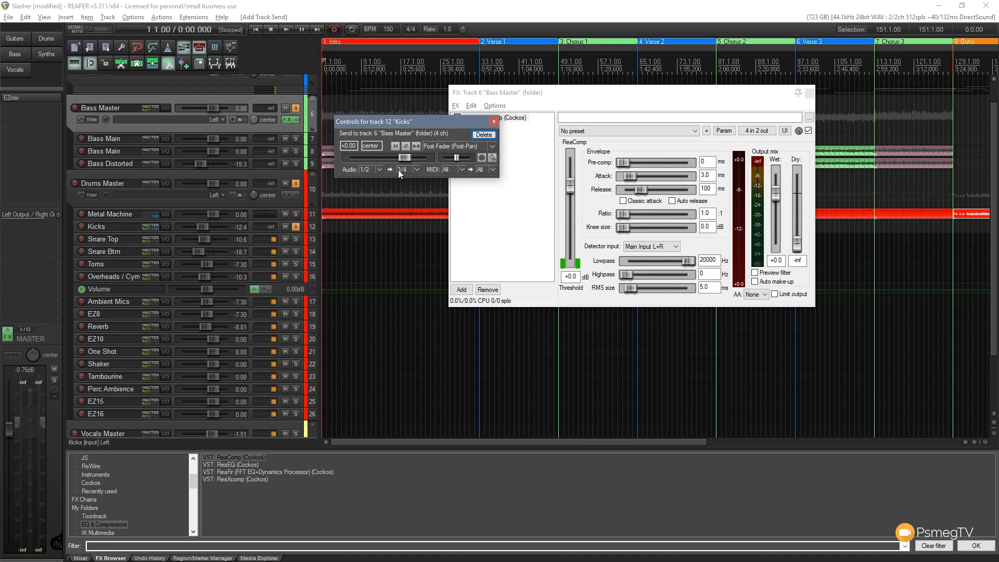
pyautogui.click(484, 134)
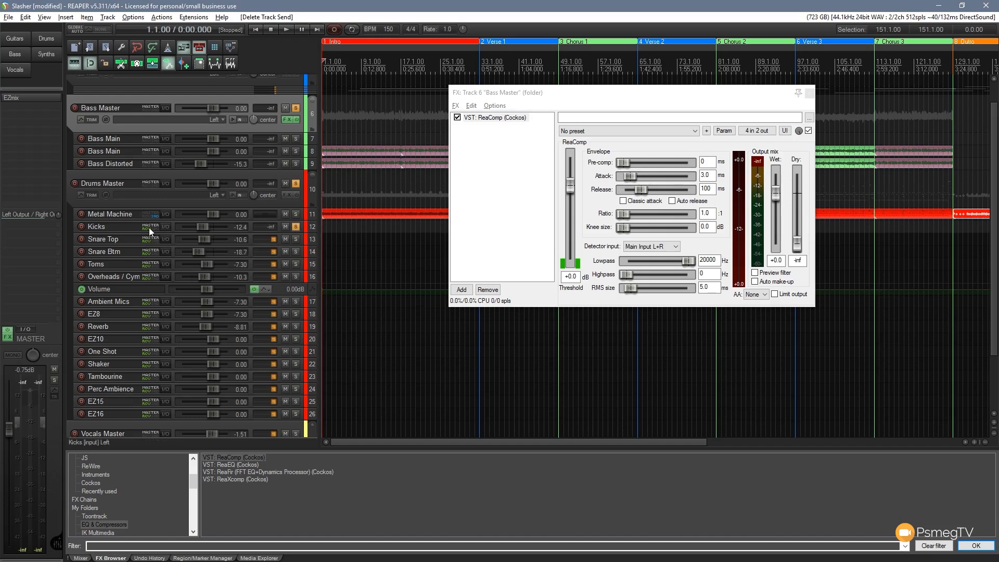
# Recreate the Kicks send to Bass Master and route it to destination channels 3/4.
pyautogui.moveTo(161, 227); pyautogui.dragTo(157, 112)
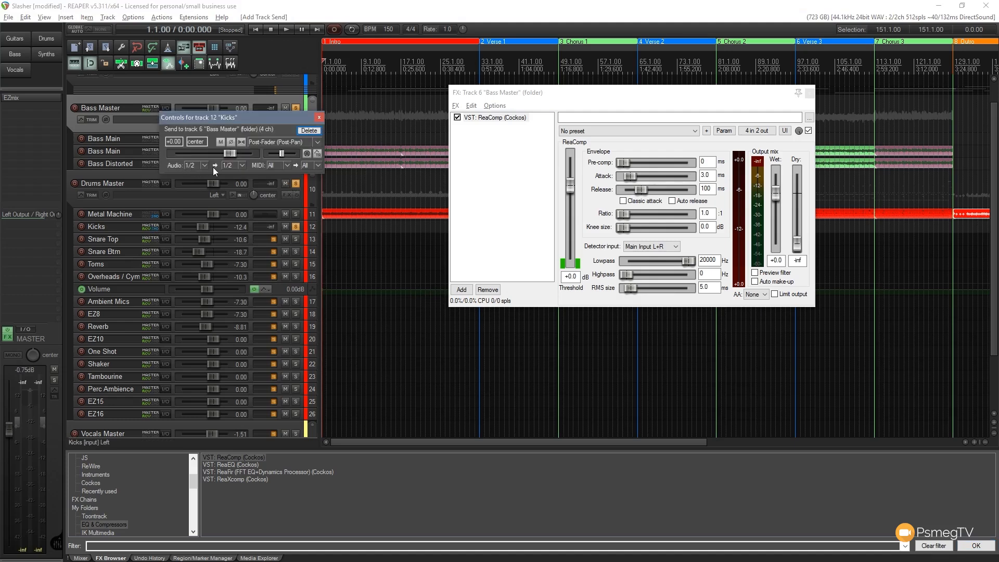
pyautogui.click(241, 166)
pyautogui.click(246, 200)
# Set ReaComp's detector input to Auxiliary Input L+R so it listens to the Kicks send.
pyautogui.click(319, 118)
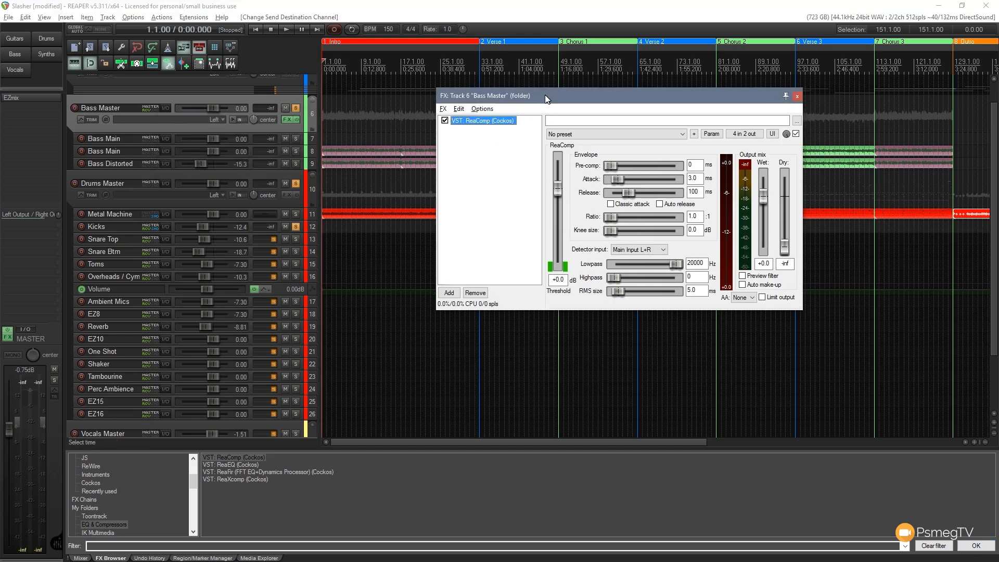
pyautogui.moveTo(557, 93); pyautogui.dragTo(440, 84)
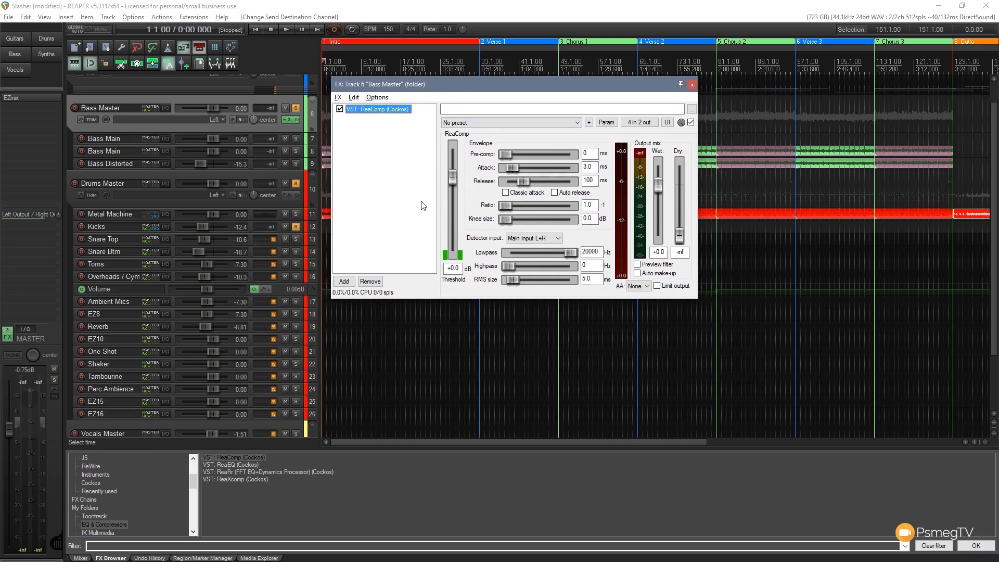
pyautogui.click(523, 238)
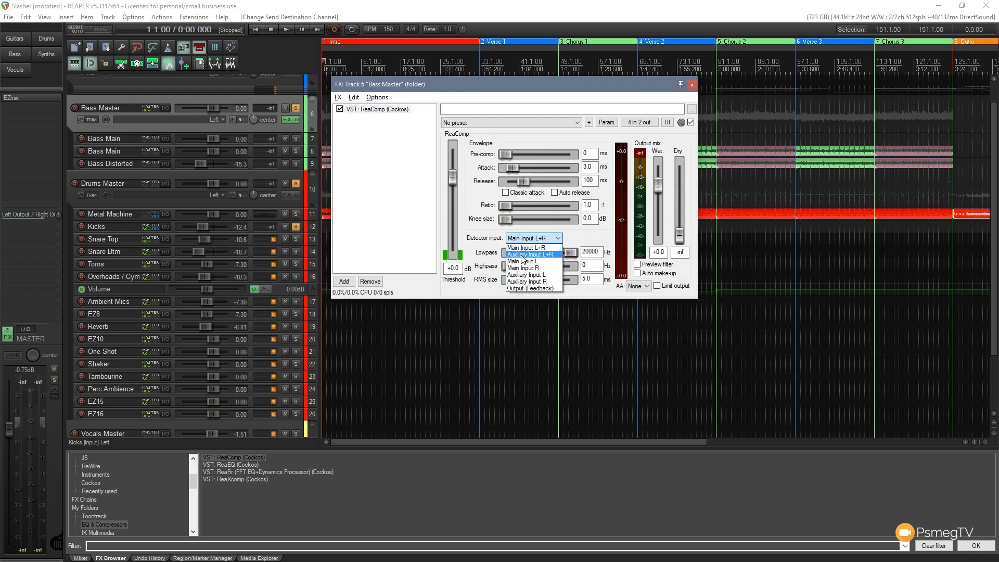
pyautogui.click(539, 255)
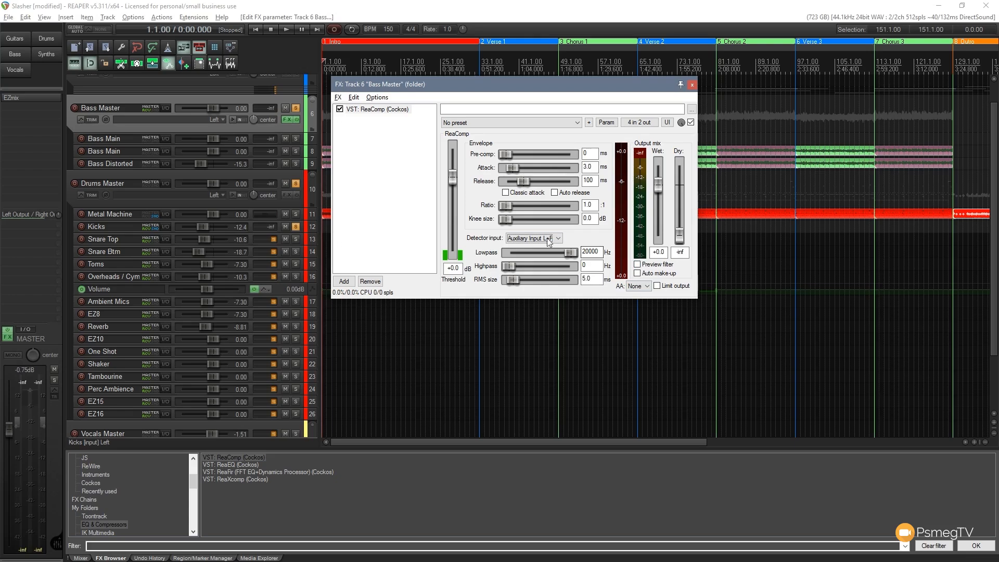
# Raise ReaComp's ratio to 21.1:1 and start playback to hear it.
pyautogui.moveTo(504, 206); pyautogui.dragTo(518, 208)
pyautogui.moveTo(525, 209); pyautogui.dragTo(536, 209)
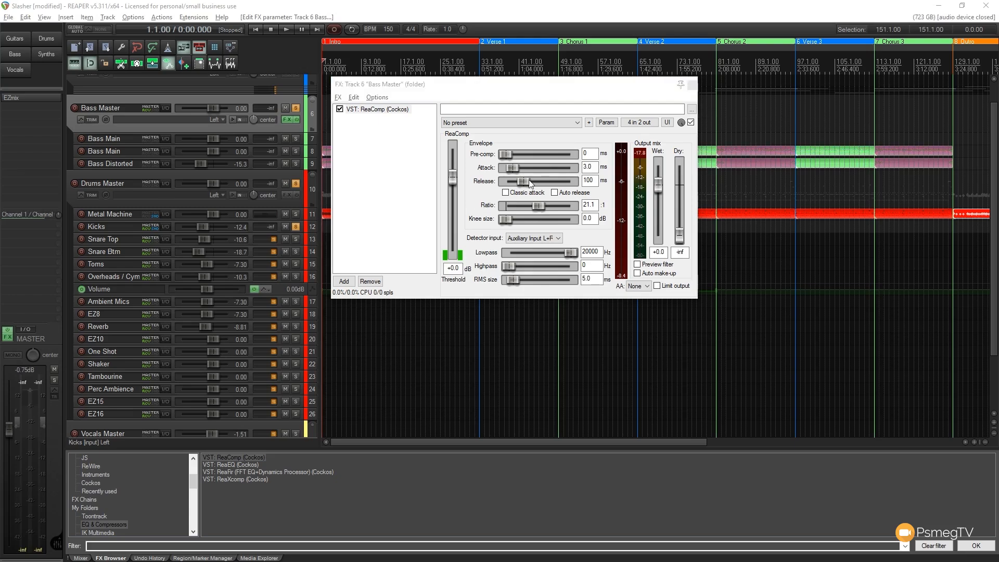
pyautogui.click(284, 30)
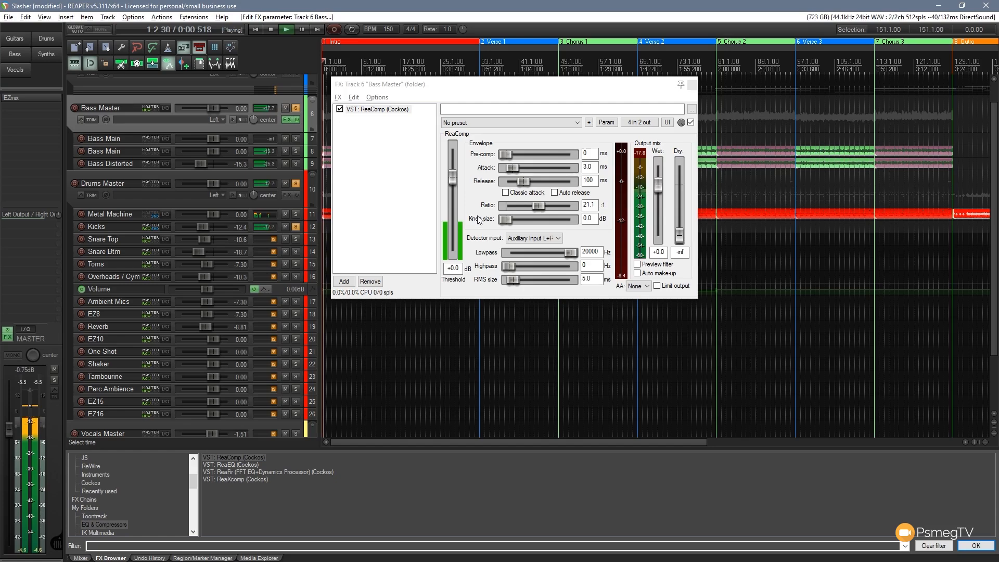
# Lower the threshold to -37.7 dB with Preview filter on while listening, then stop.
pyautogui.moveTo(453, 179); pyautogui.dragTo(453, 222)
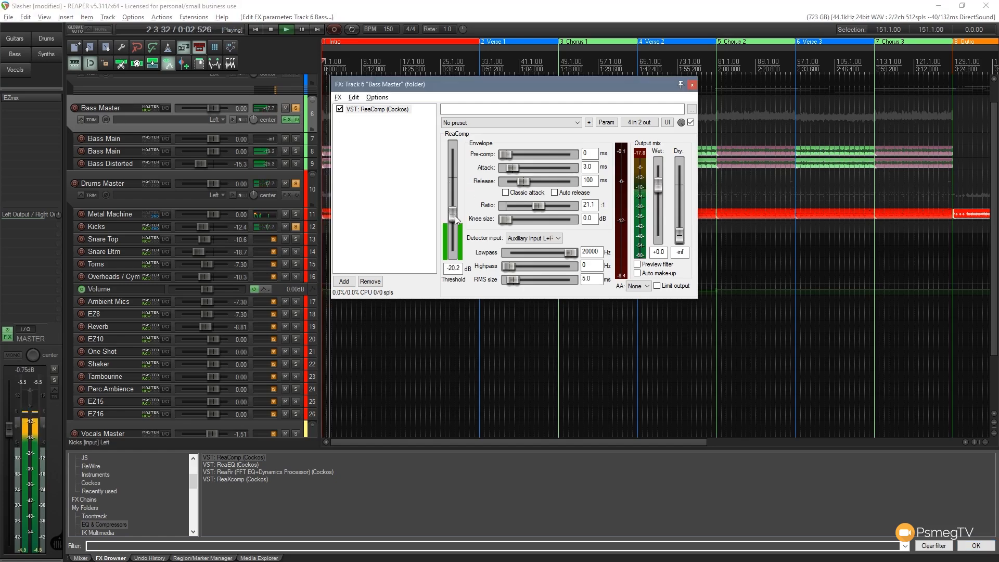
pyautogui.click(638, 265)
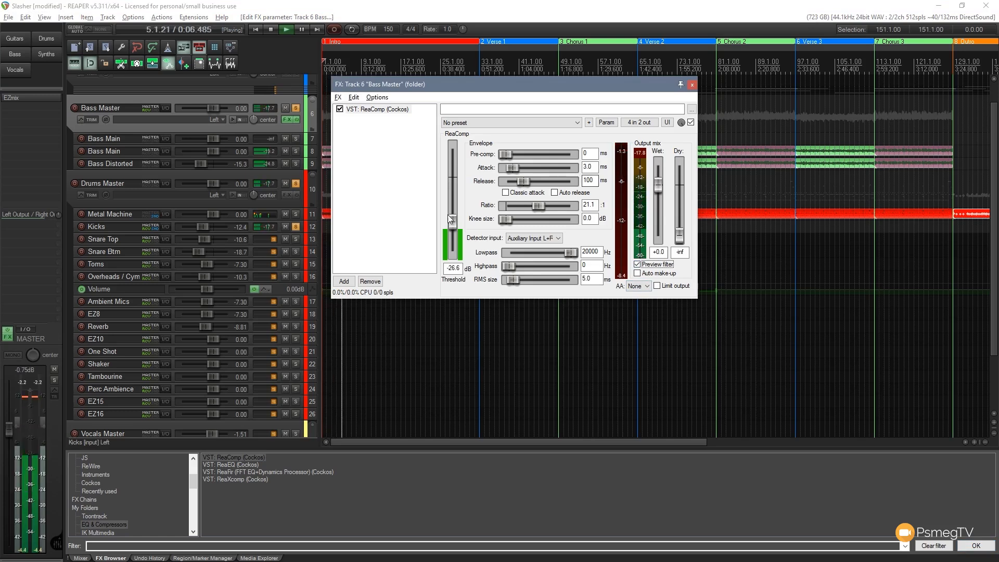
pyautogui.moveTo(453, 224); pyautogui.dragTo(454, 233)
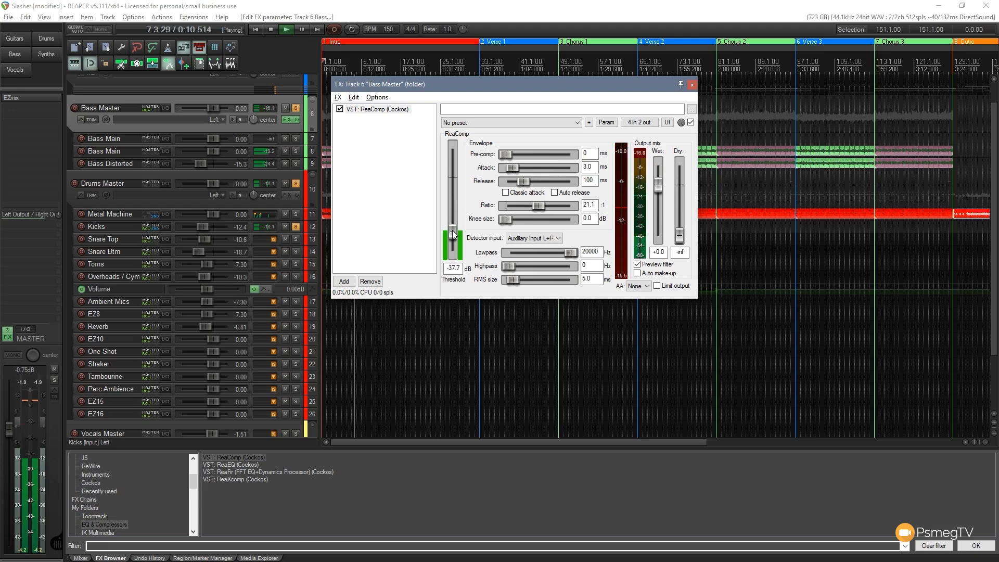
pyautogui.click(274, 32)
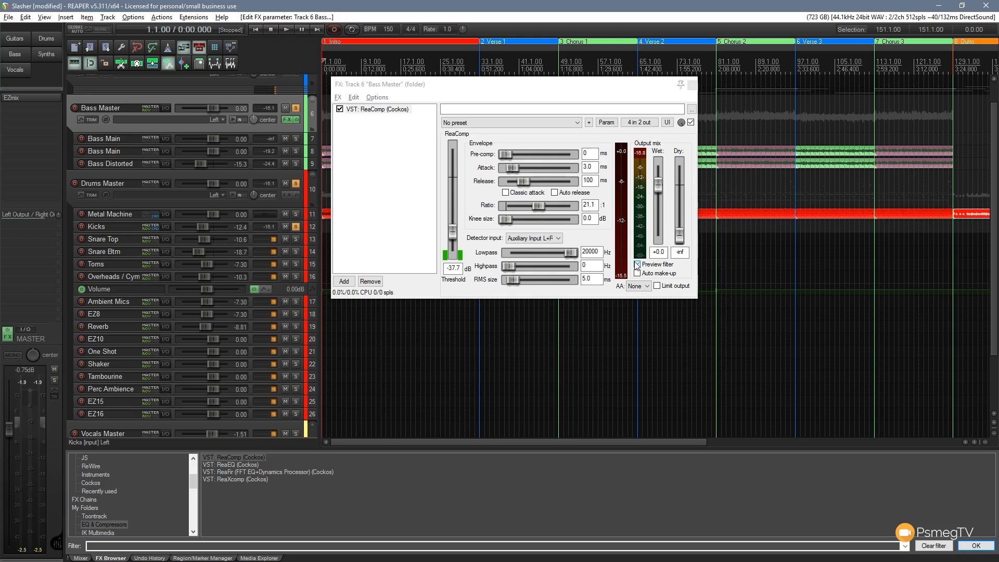
# Toggle Preview filter off again, unsolo the Kicks track and audition the ducking.
pyautogui.click(638, 265)
pyautogui.click(638, 266)
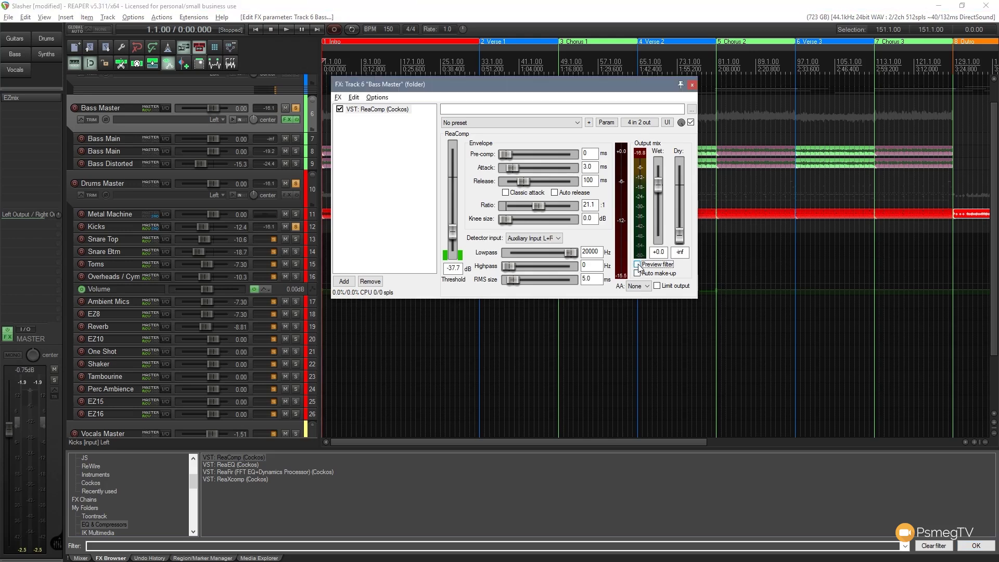
pyautogui.click(296, 229)
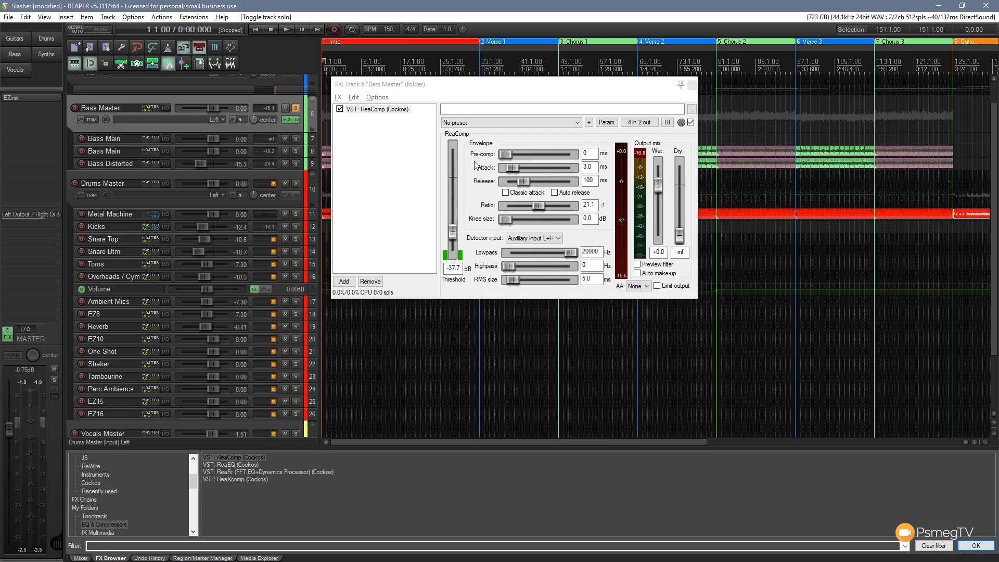
pyautogui.click(287, 30)
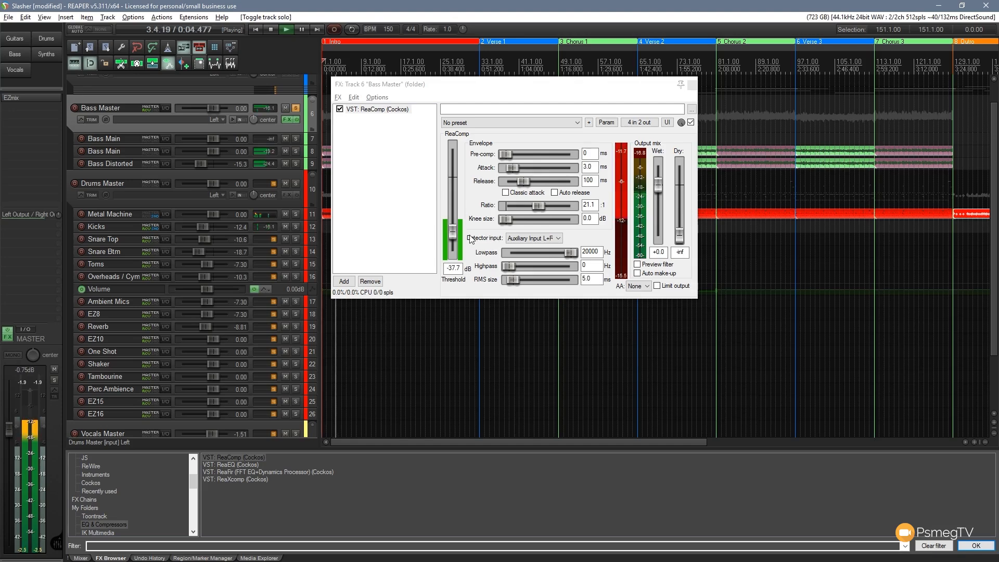
pyautogui.click(273, 33)
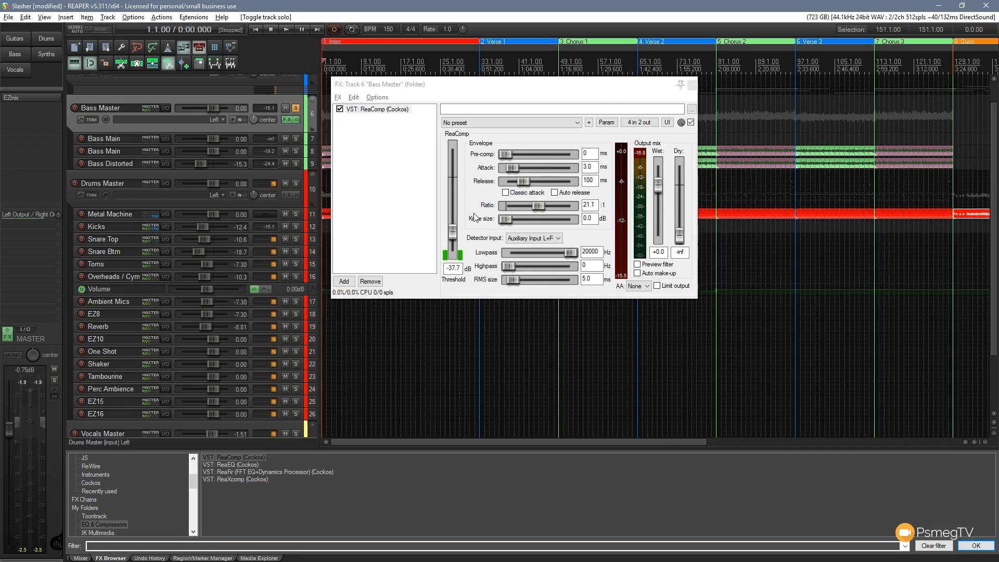
# Undo a release change back to 100 ms and lower the ratio to about 5.8:1.
pyautogui.moveTo(528, 181); pyautogui.dragTo(518, 182)
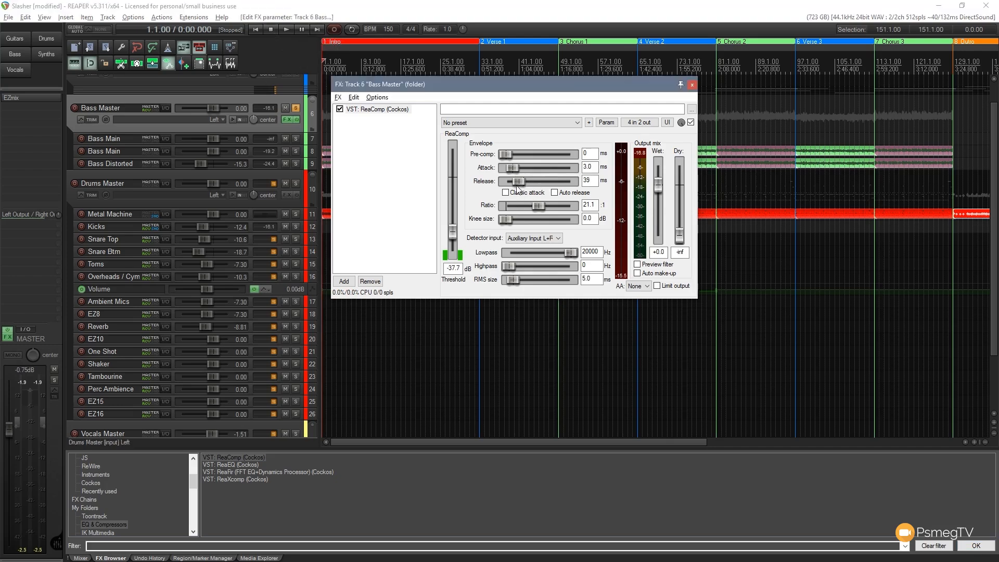
pyautogui.hotkey('ctrl', 'z')
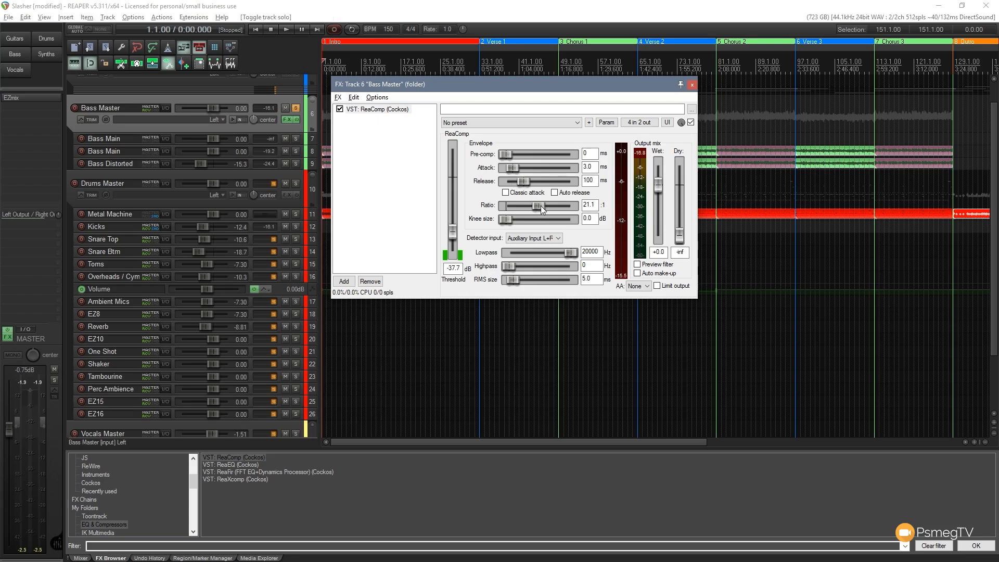
pyautogui.moveTo(541, 205); pyautogui.dragTo(525, 207)
# Solo Drums Master and audition drums with the ducked bass.
pyautogui.click(295, 184)
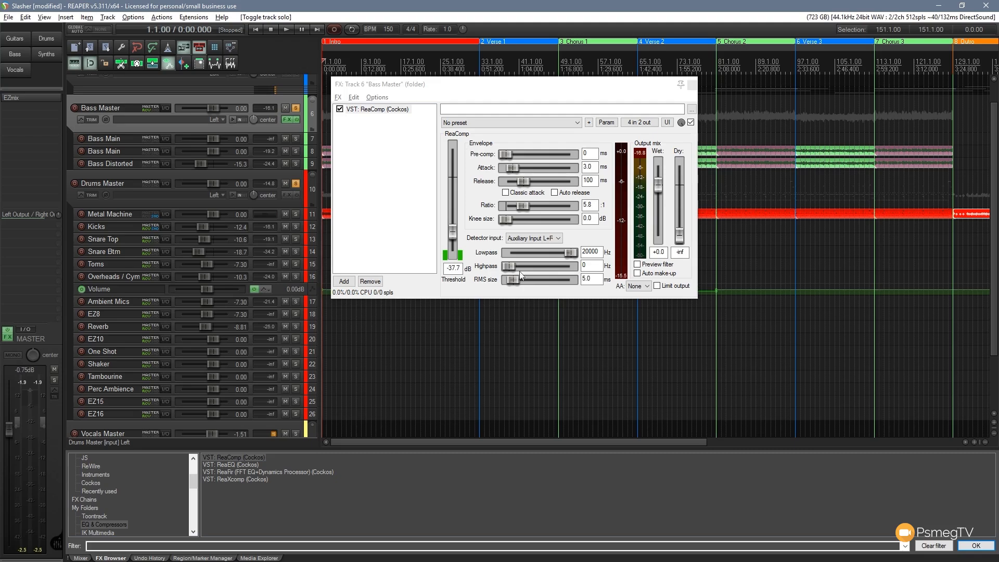
pyautogui.click(289, 30)
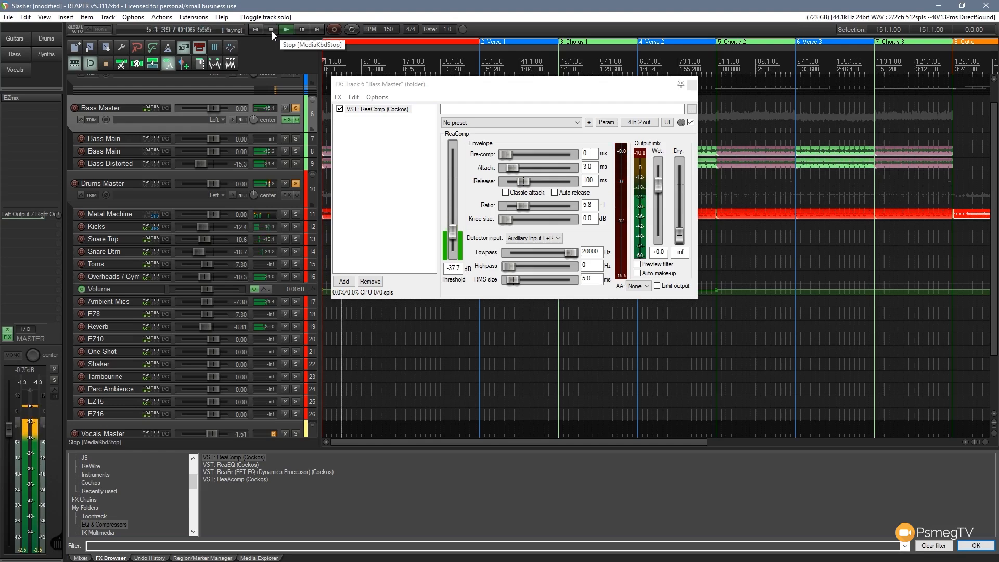
pyautogui.click(271, 32)
pyautogui.click(445, 87)
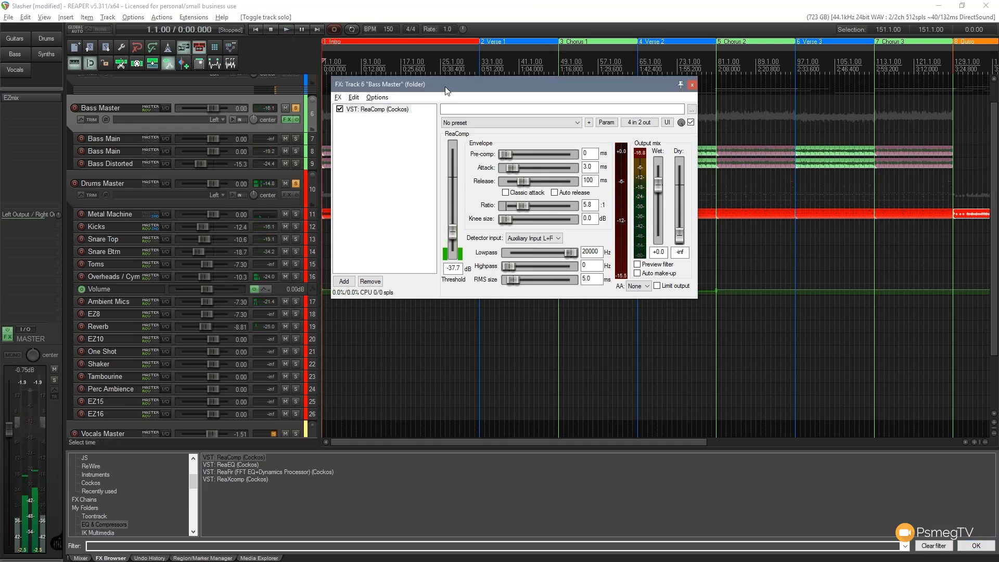